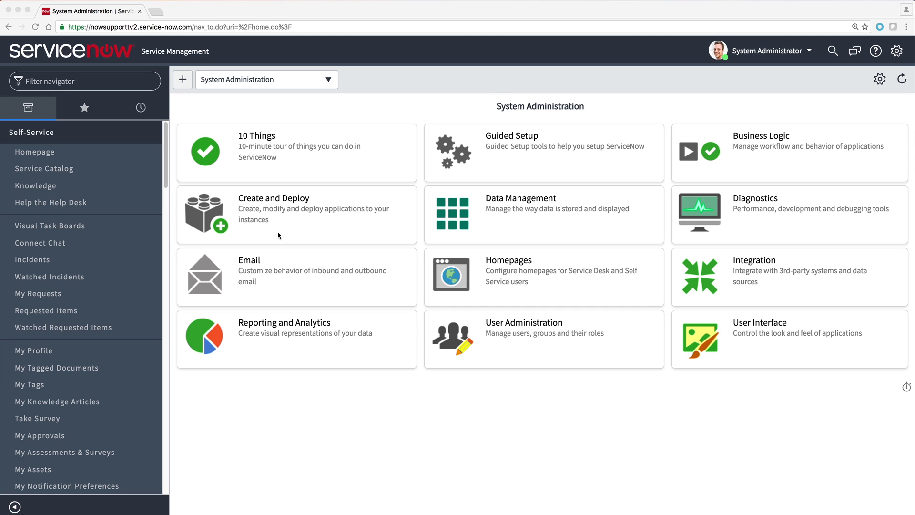
Collapse the application navigator and expand it again.
{"action": "left_click", "coordinate": [13, 508]}
{"action": "left_click", "coordinate": [13, 508]}
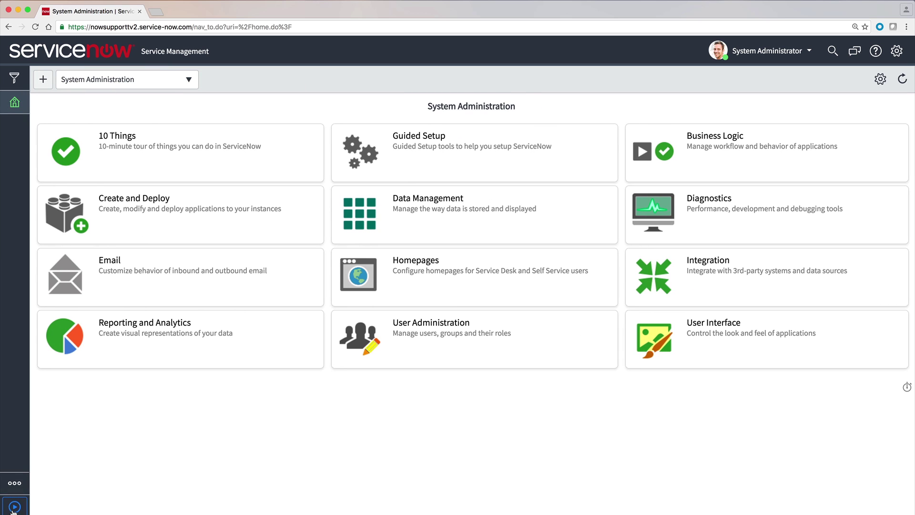
{"action": "left_click", "coordinate": [15, 506]}
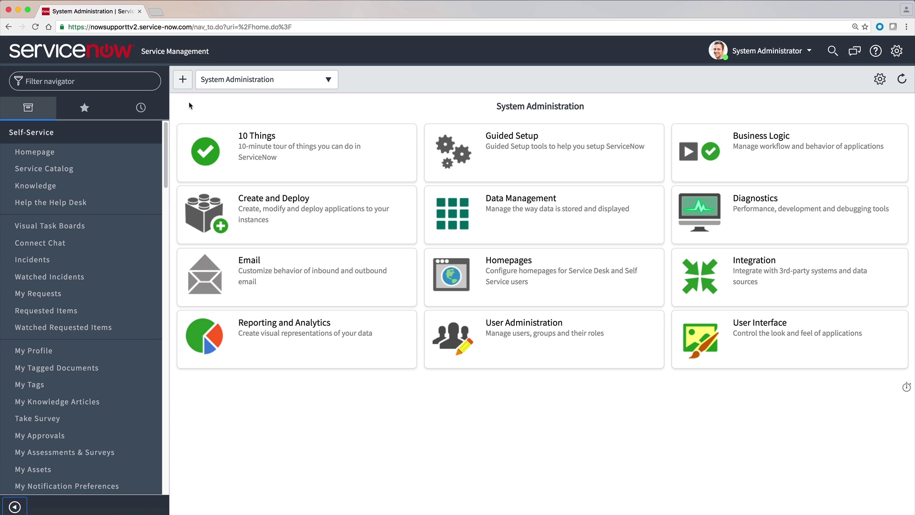
{"action": "scroll", "coordinate": [167, 140], "scroll_direction": "down", "scroll_amount": 1}
{"action": "scroll", "coordinate": [167, 140], "scroll_direction": "down", "scroll_amount": 5}
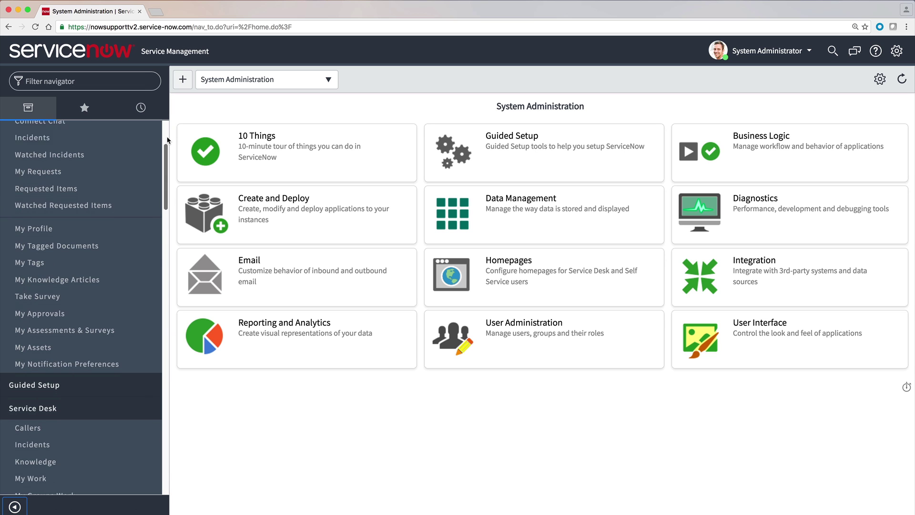
{"action": "scroll", "coordinate": [167, 140], "scroll_direction": "down", "scroll_amount": 10}
{"action": "scroll", "coordinate": [166, 140], "scroll_direction": "down", "scroll_amount": 1}
{"action": "scroll", "coordinate": [167, 137], "scroll_direction": "down", "scroll_amount": 2}
{"action": "scroll", "coordinate": [166, 136], "scroll_direction": "down", "scroll_amount": 4}
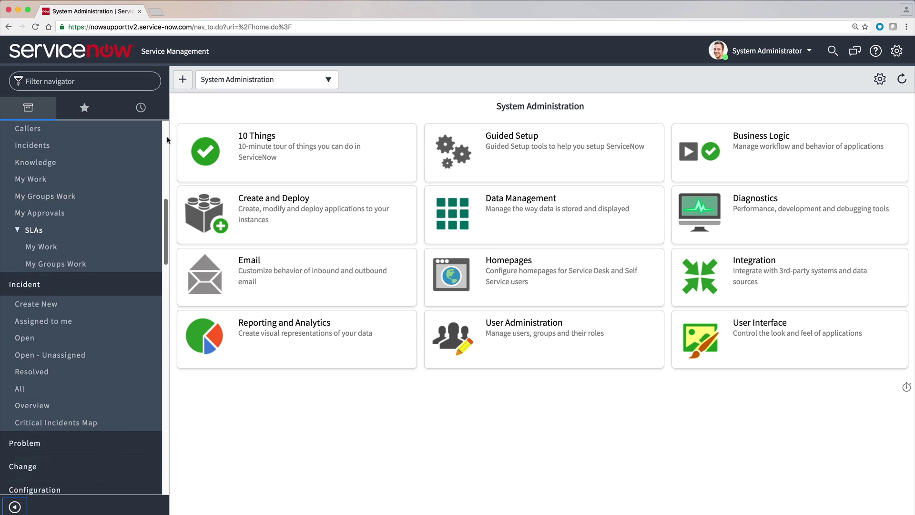
{"action": "scroll", "coordinate": [167, 137], "scroll_direction": "down", "scroll_amount": 3}
{"action": "scroll", "coordinate": [167, 137], "scroll_direction": "down", "scroll_amount": 3}
{"action": "scroll", "coordinate": [166, 137], "scroll_direction": "down", "scroll_amount": 4}
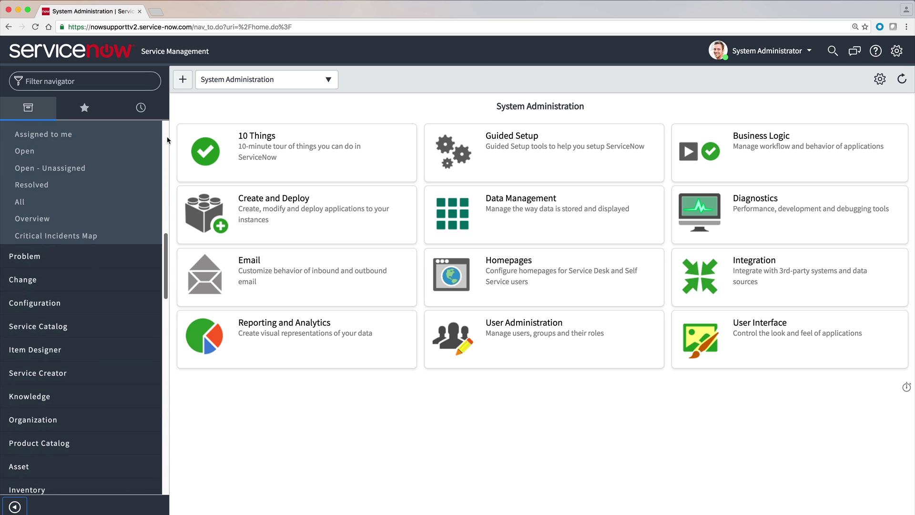
{"action": "scroll", "coordinate": [166, 136], "scroll_direction": "down", "scroll_amount": 3}
{"action": "scroll", "coordinate": [167, 137], "scroll_direction": "down", "scroll_amount": 3}
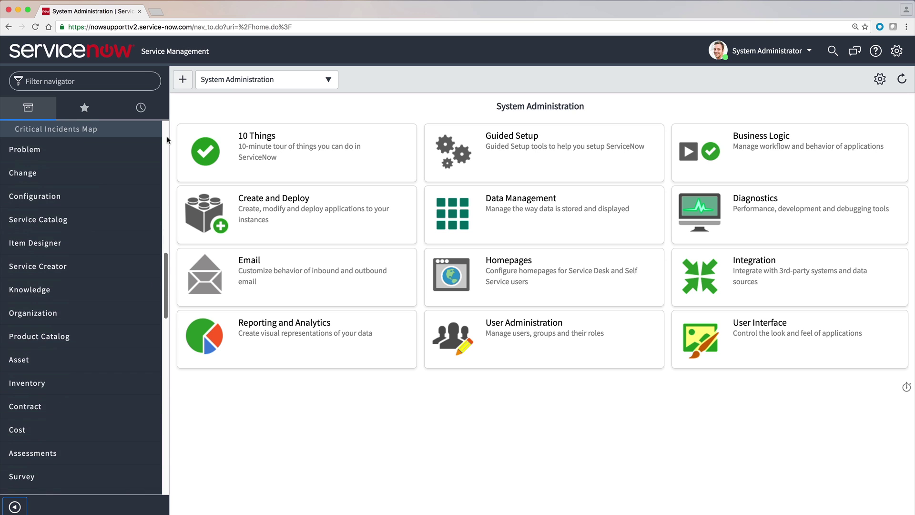
Expand the Change module and its Standard Change section listing catalog, proposals and templates.
{"action": "left_click", "coordinate": [126, 170]}
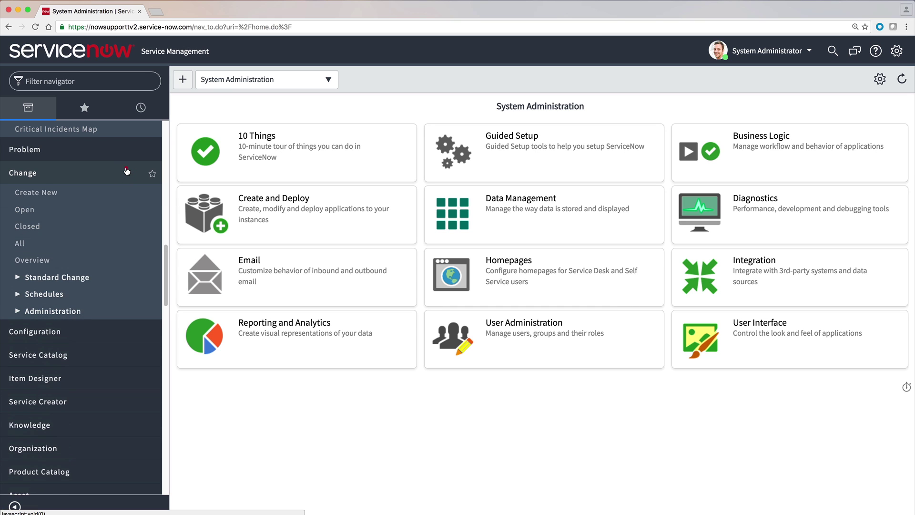
{"action": "left_click", "coordinate": [126, 170]}
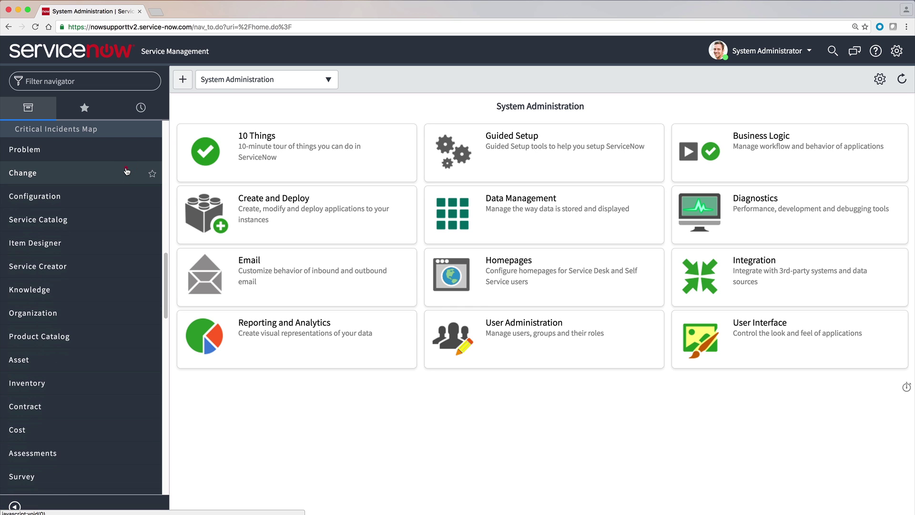
{"action": "left_click", "coordinate": [126, 171]}
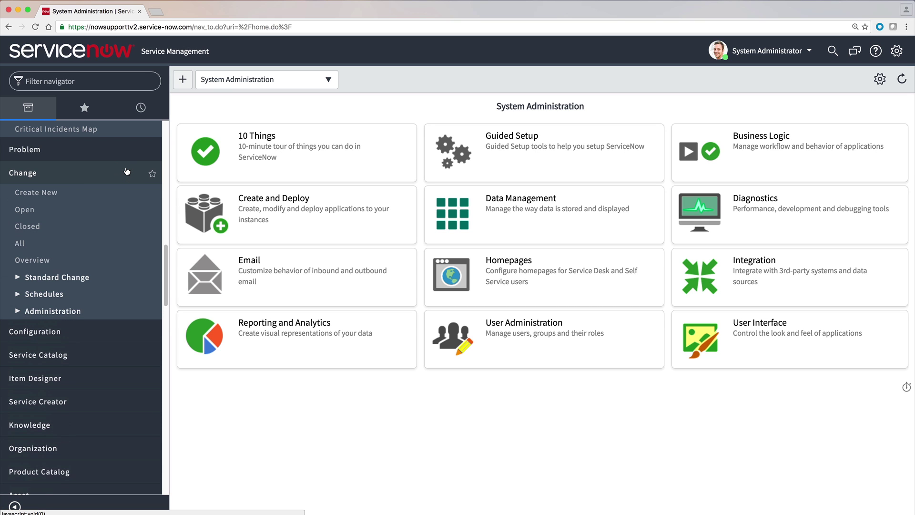
{"action": "left_click", "coordinate": [109, 278]}
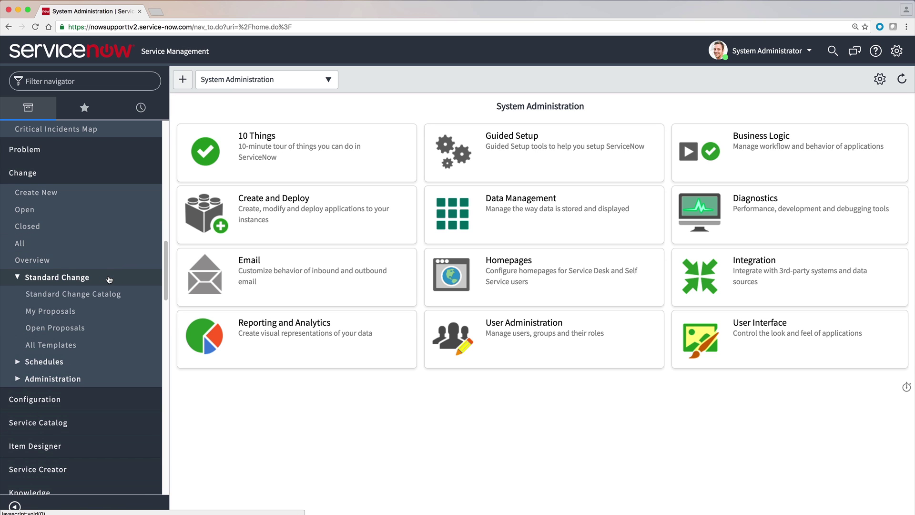
{"action": "left_click", "coordinate": [109, 278]}
{"action": "left_click", "coordinate": [109, 278]}
Open the Standard Change All Templates list and switch the navigator to All Applications.
{"action": "left_click", "coordinate": [99, 348]}
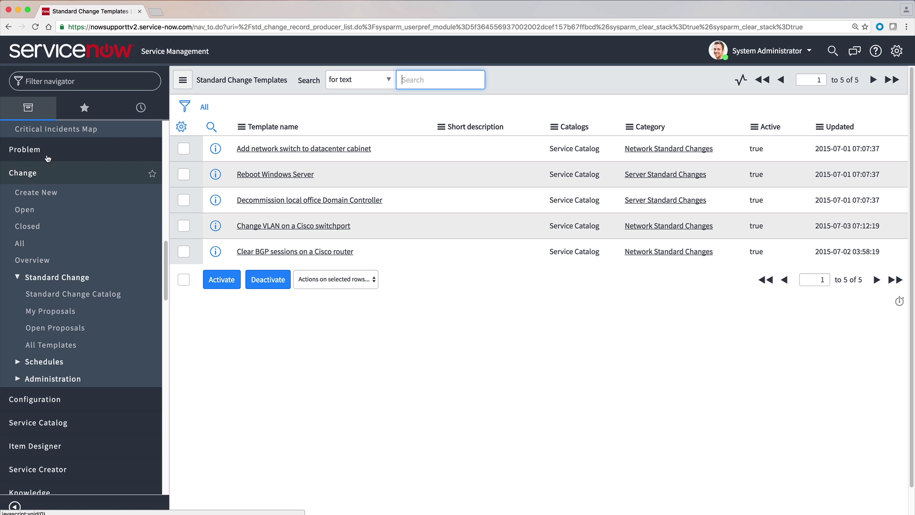
{"action": "left_click", "coordinate": [35, 109]}
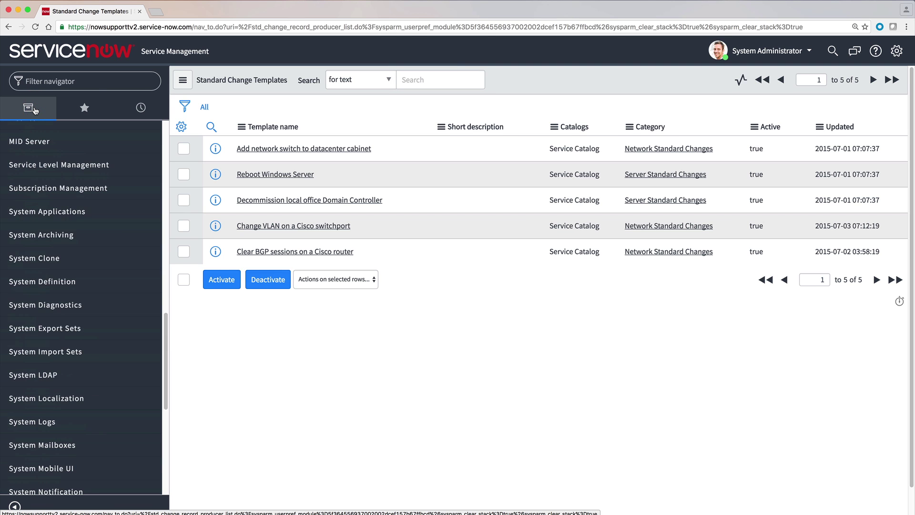
{"action": "left_click", "coordinate": [57, 81]}
{"action": "type", "text": "cha"}
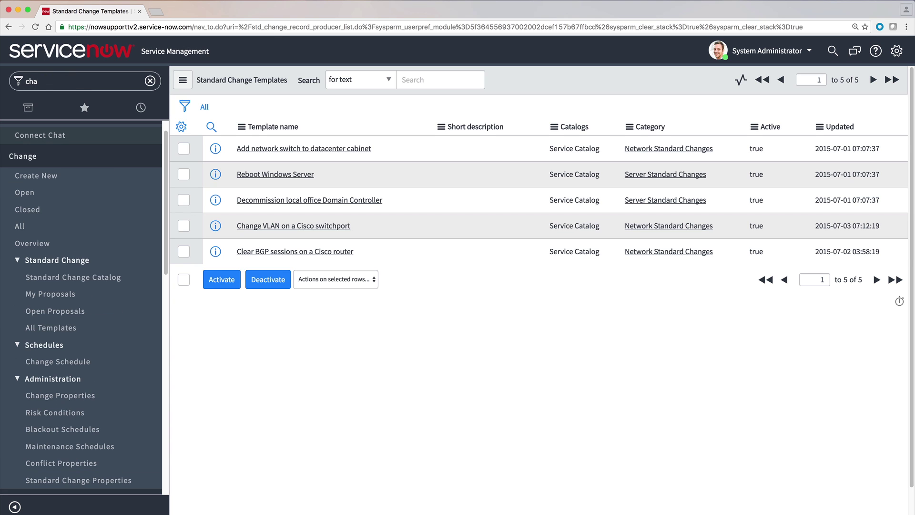
{"action": "type", "text": "nge"}
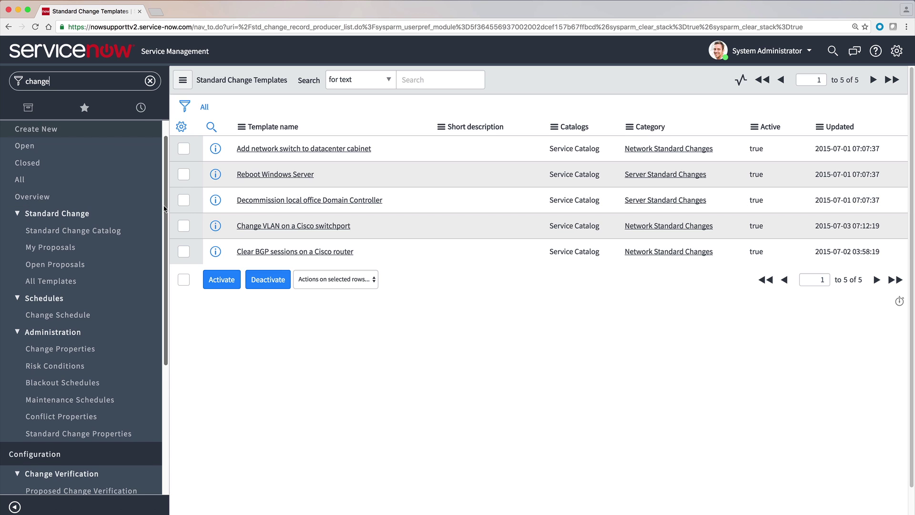
{"action": "left_click_drag", "start_coordinate": [163, 207], "coordinate": [148, 349]}
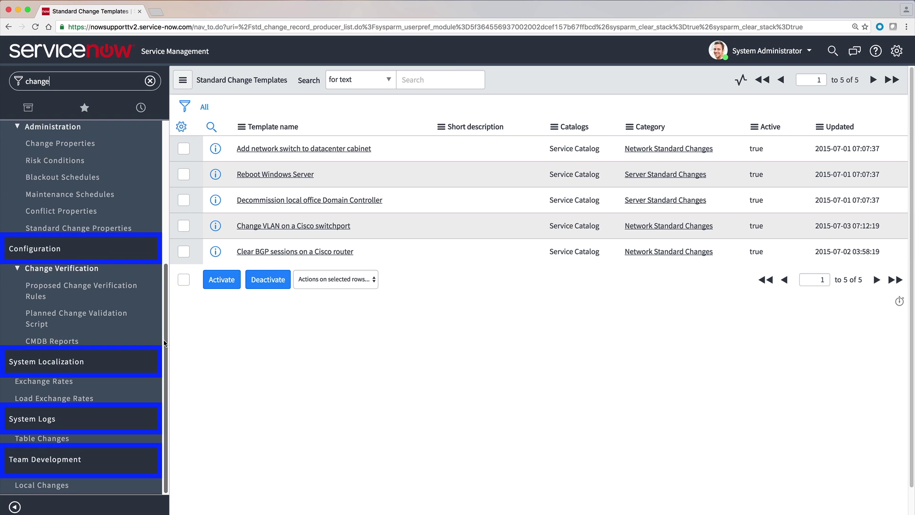
{"action": "left_click_drag", "start_coordinate": [165, 343], "coordinate": [168, 189]}
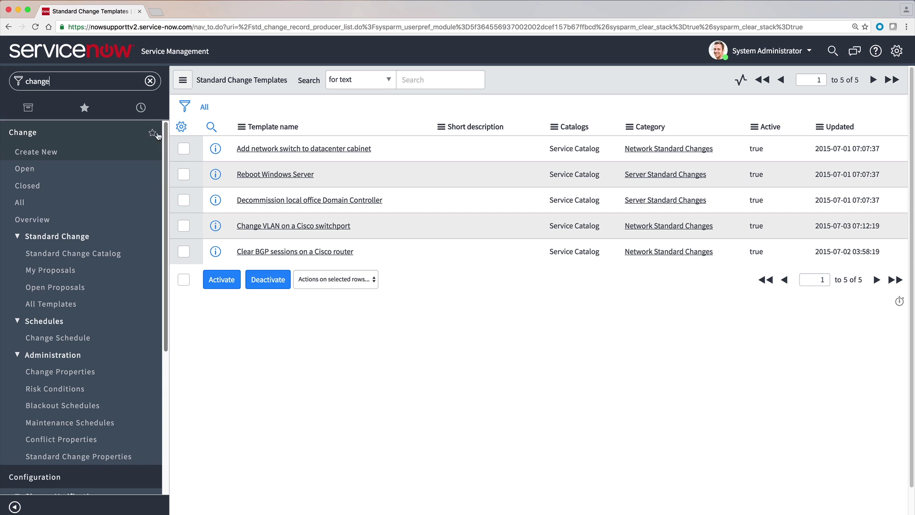
Clear the 'change' navigator filter so it can be replaced with 'sys'.
{"action": "left_click", "coordinate": [150, 81]}
{"action": "type", "text": "sys"}
{"action": "scroll", "coordinate": [84, 300], "scroll_direction": "down", "scroll_amount": 3}
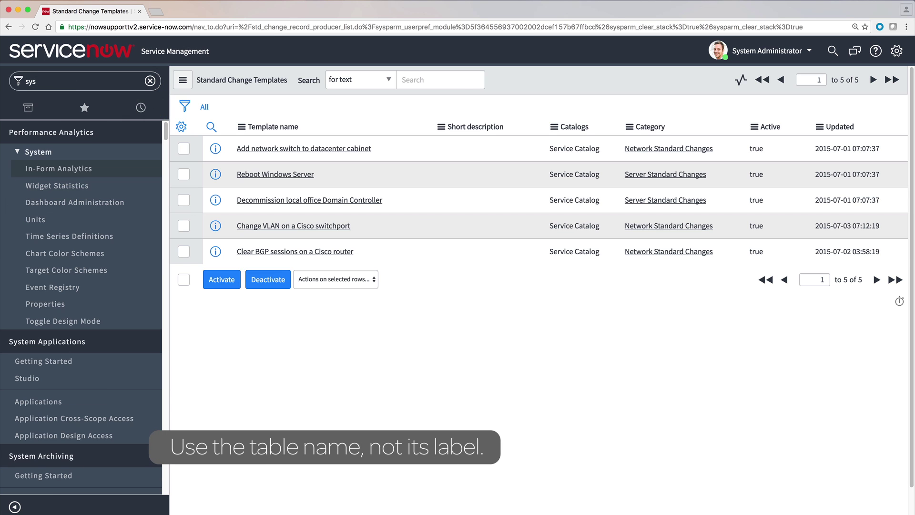
{"action": "type", "text": "_user.list"}
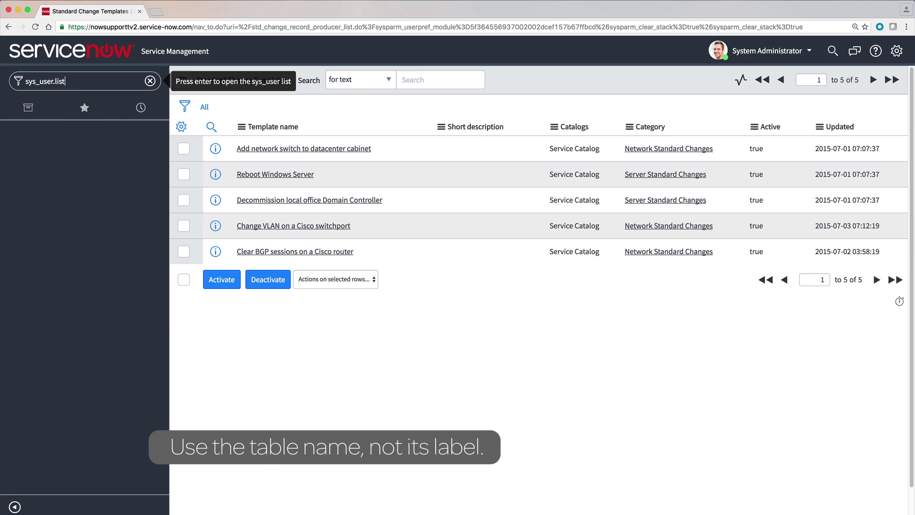
Open the sys_user list of 563 users, then a blank sys_user.form User record.
{"action": "key", "text": "Return"}
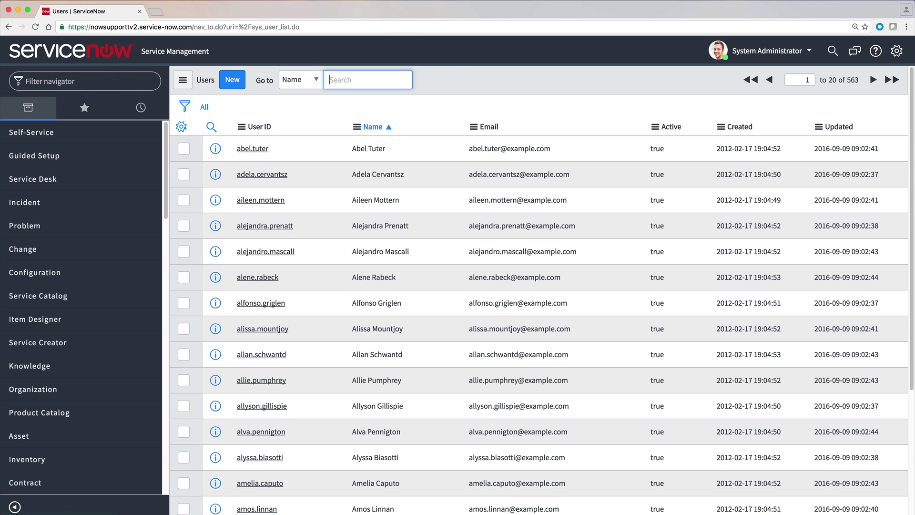
{"action": "key", "text": "ctrl+alt+g"}
{"action": "type", "text": "s"}
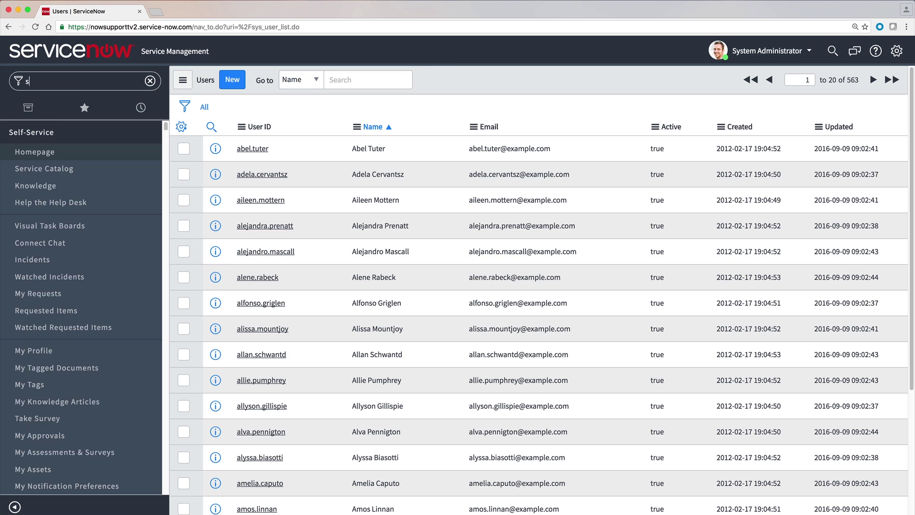
{"action": "type", "text": "ys_user.f"}
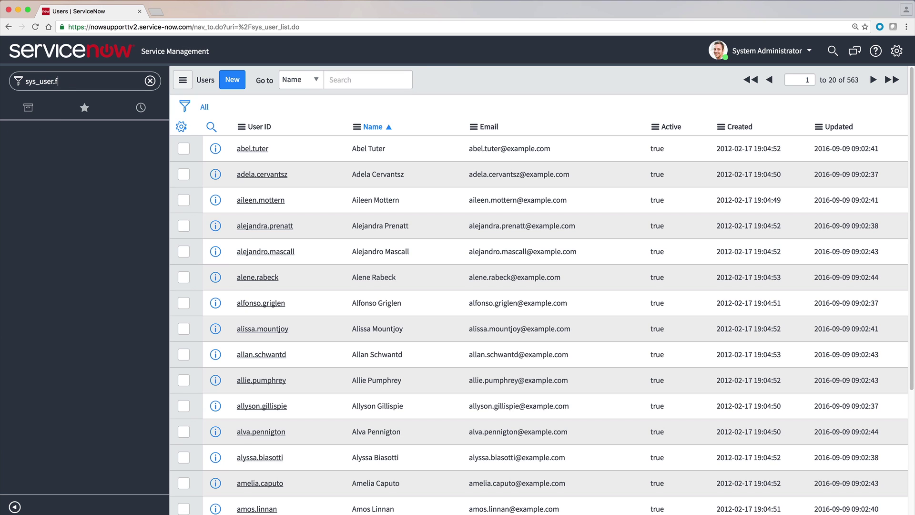
{"action": "type", "text": "orm"}
{"action": "key", "text": "Return"}
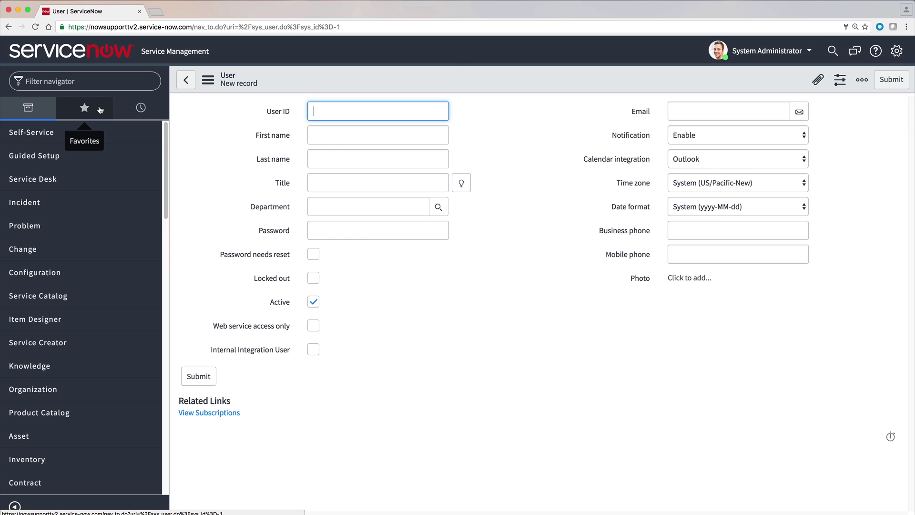
{"action": "left_click", "coordinate": [100, 110]}
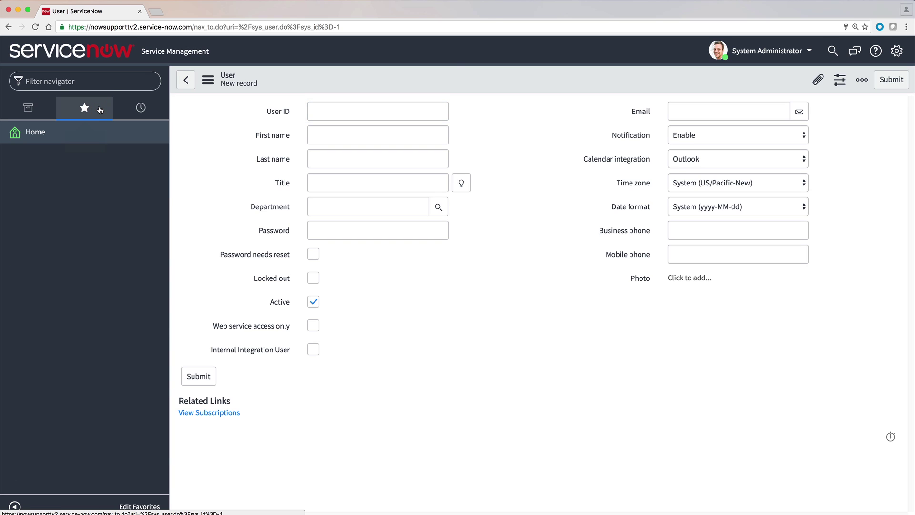
Star Service Desk's My Approvals and Incident's Open modules as favorites.
{"action": "left_click", "coordinate": [67, 129]}
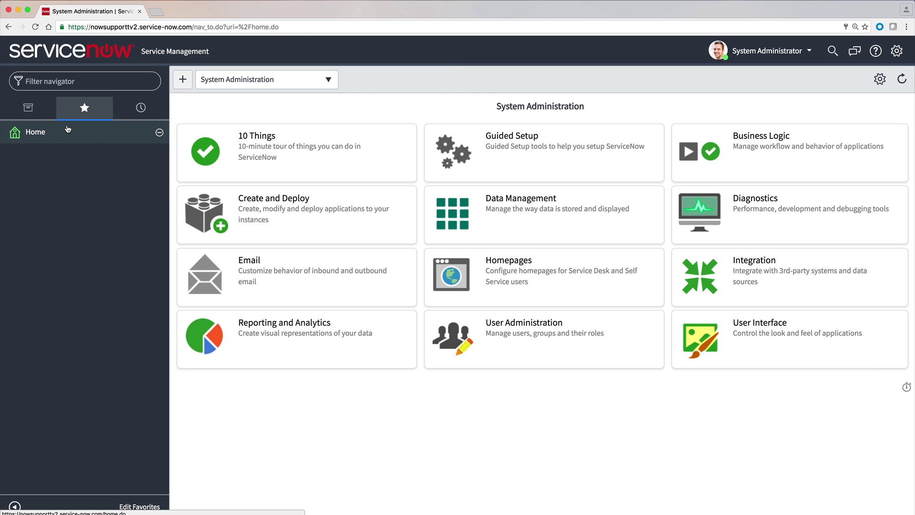
{"action": "left_click", "coordinate": [29, 109]}
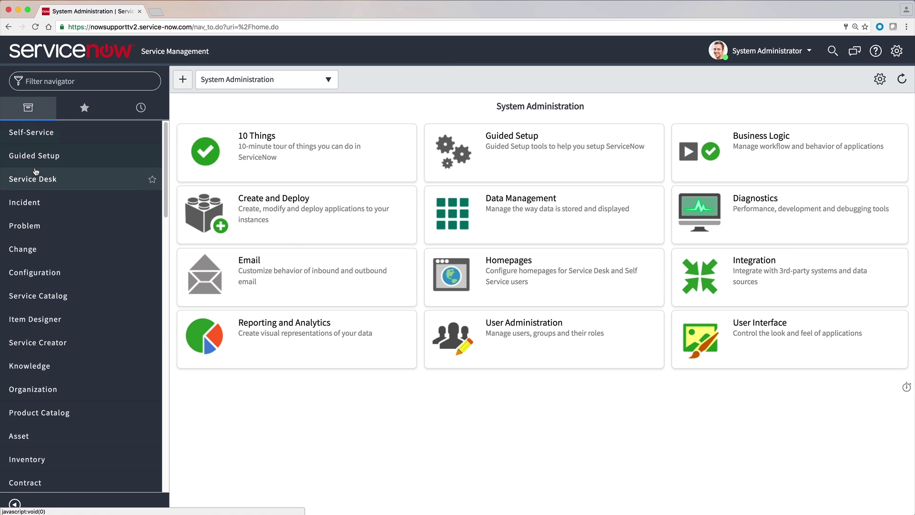
{"action": "left_click", "coordinate": [33, 179]}
{"action": "left_click", "coordinate": [32, 353]}
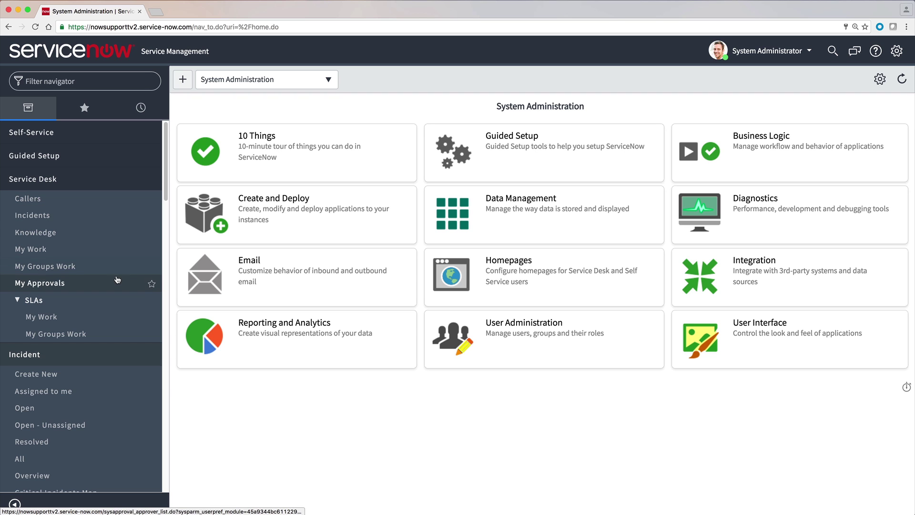
{"action": "left_click", "coordinate": [151, 286]}
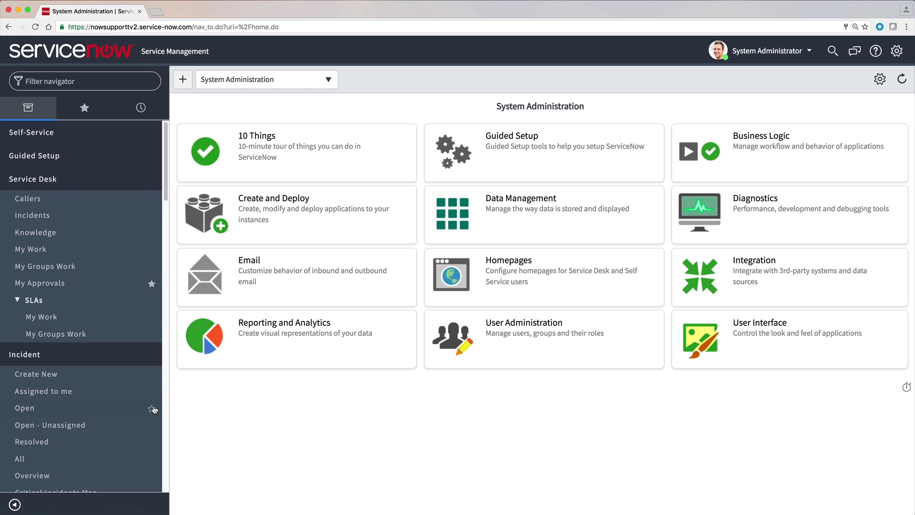
{"action": "left_click", "coordinate": [151, 410]}
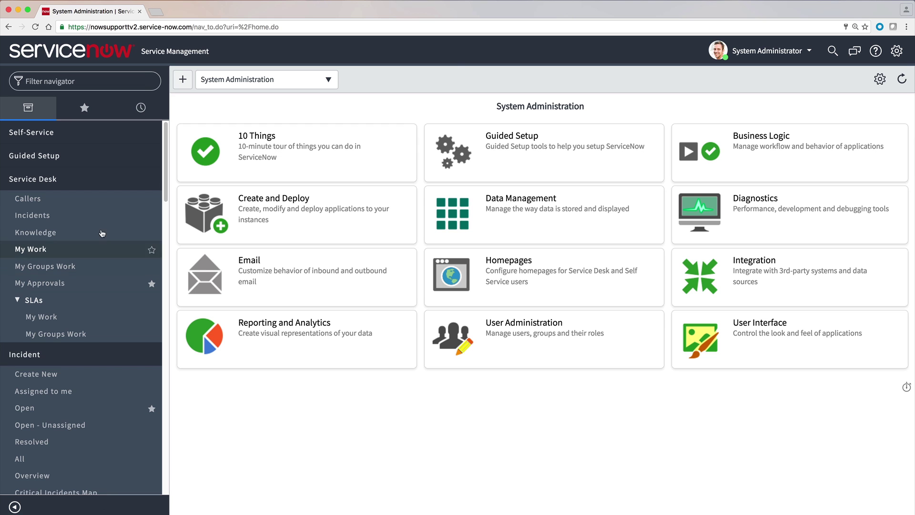
Open the active Incidents list from the Incident - Open favorite.
{"action": "left_click", "coordinate": [93, 113]}
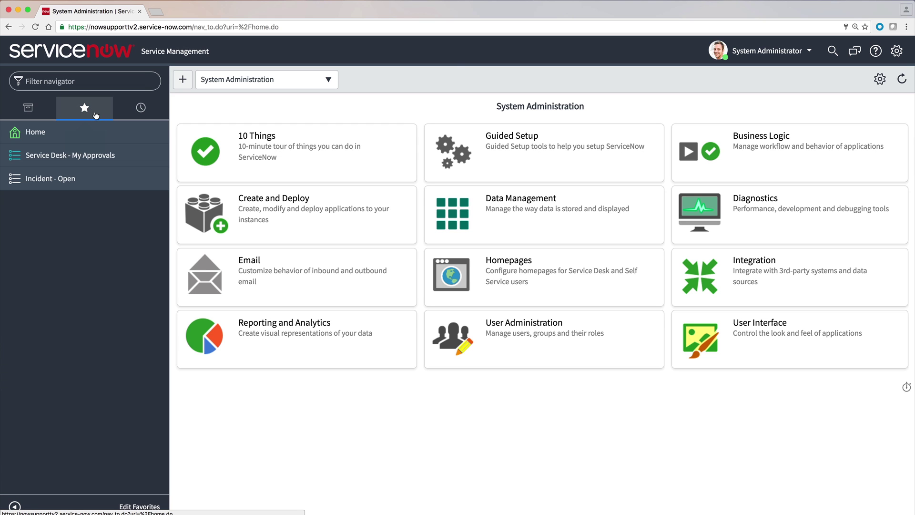
{"action": "left_click", "coordinate": [89, 179]}
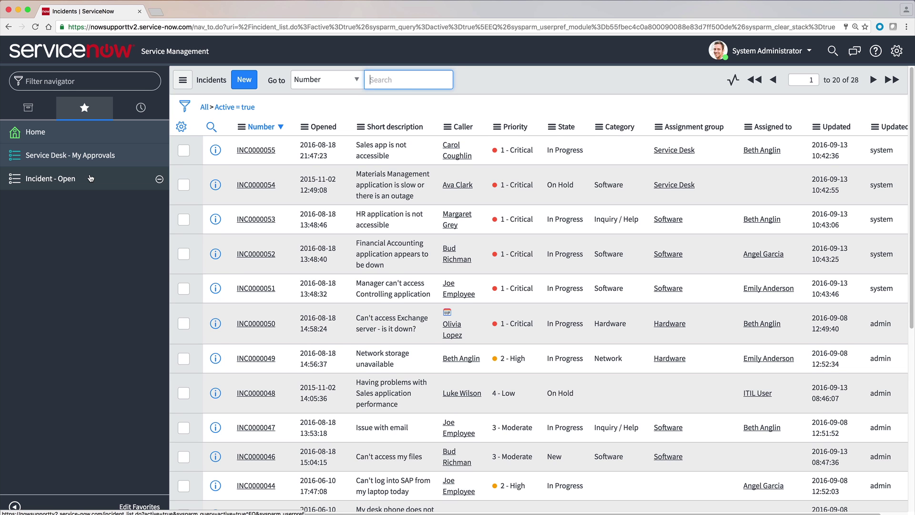
{"action": "right_click", "coordinate": [525, 149]}
Favorite the critical-priority incidents filter, open INC0000031 through a temporary favorite, then remove that favorite.
{"action": "left_click", "coordinate": [536, 165]}
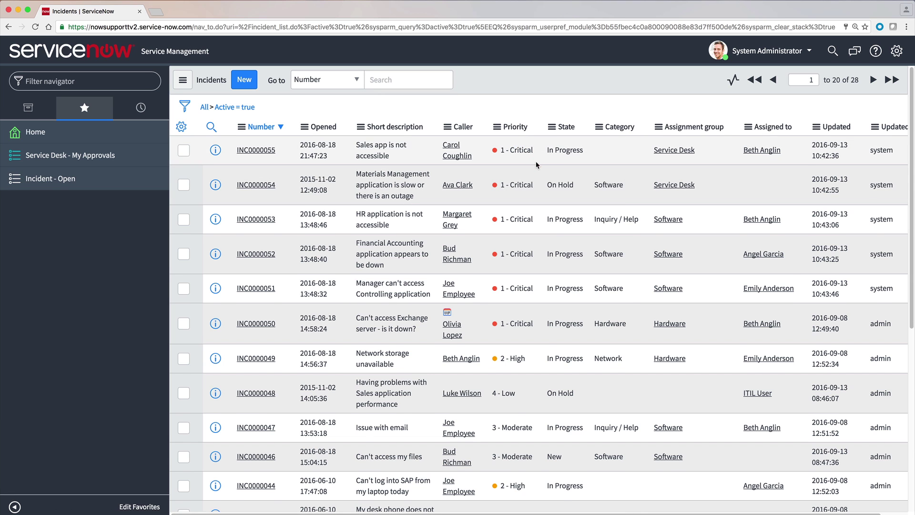
{"action": "left_click_drag", "start_coordinate": [306, 107], "coordinate": [142, 231]}
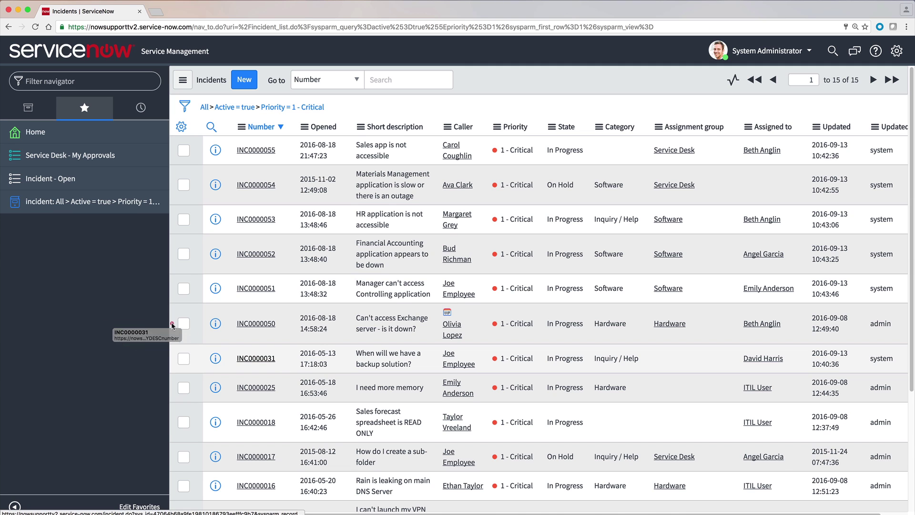
{"action": "left_click_drag", "start_coordinate": [268, 363], "coordinate": [130, 293]}
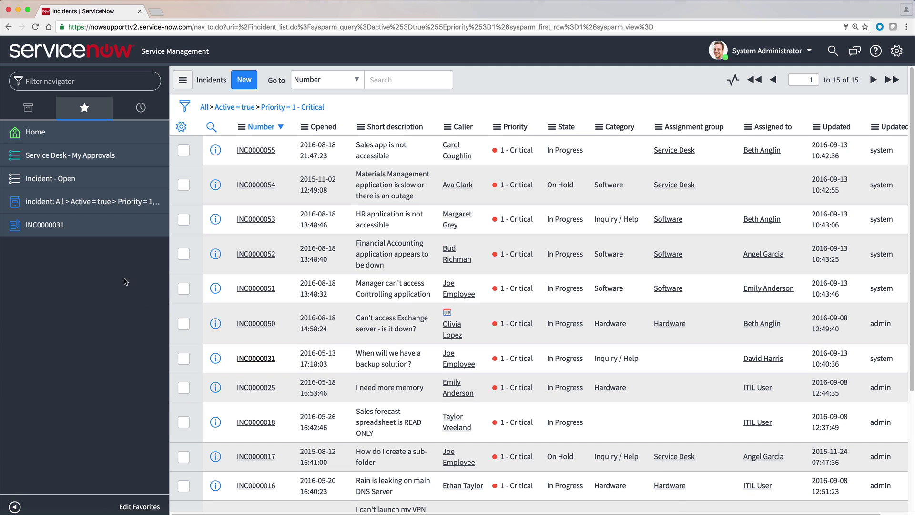
{"action": "left_click", "coordinate": [57, 227]}
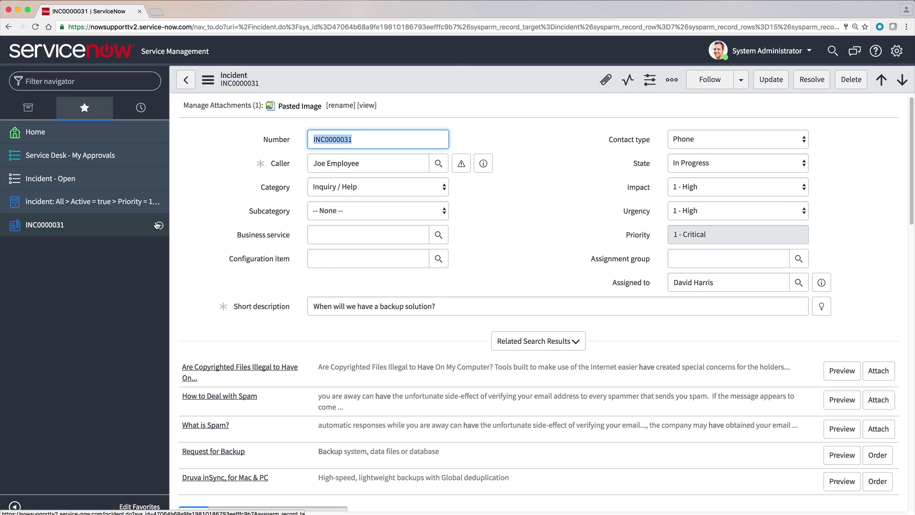
{"action": "left_click", "coordinate": [160, 225]}
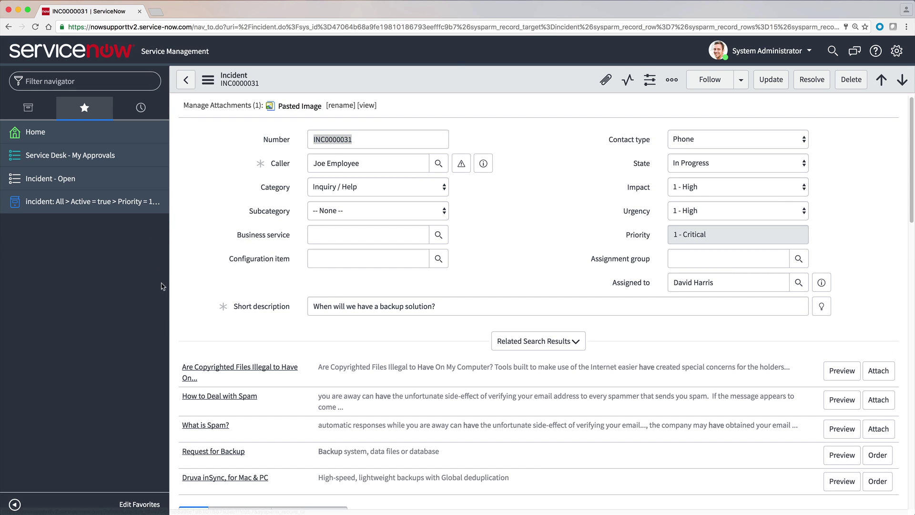
{"action": "left_click", "coordinate": [146, 505]}
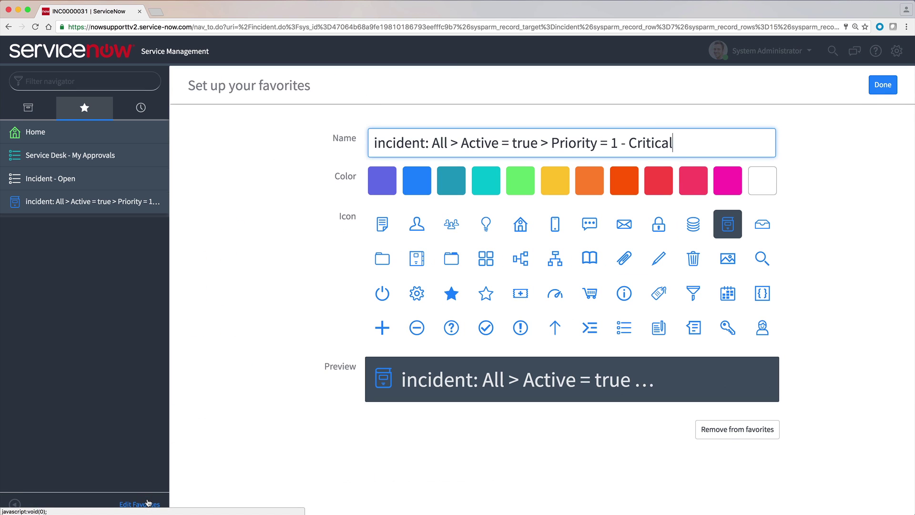
Rename the approvals favorite to 'My Approvals', make it red with an inbox icon, and move it last.
{"action": "left_click", "coordinate": [100, 155]}
{"action": "left_click_drag", "start_coordinate": [463, 143], "coordinate": [358, 140]}
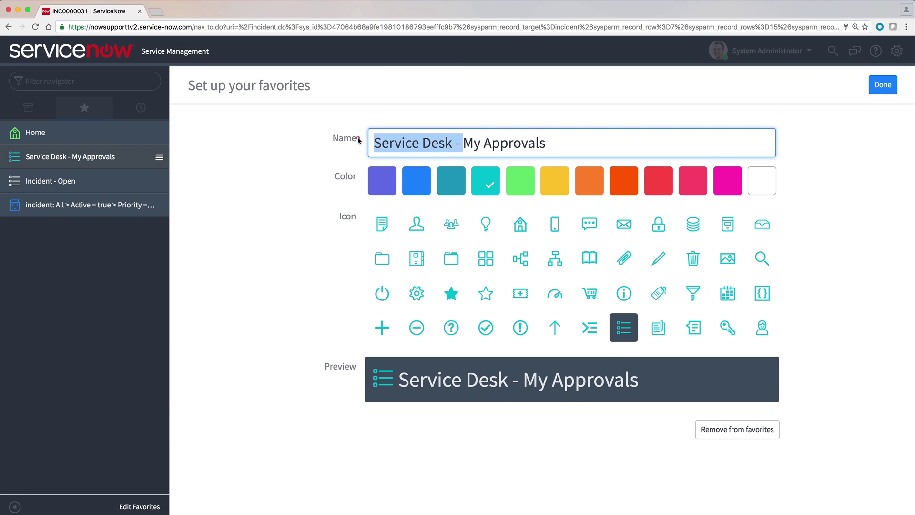
{"action": "key", "text": "BackSpace"}
{"action": "left_click", "coordinate": [656, 188]}
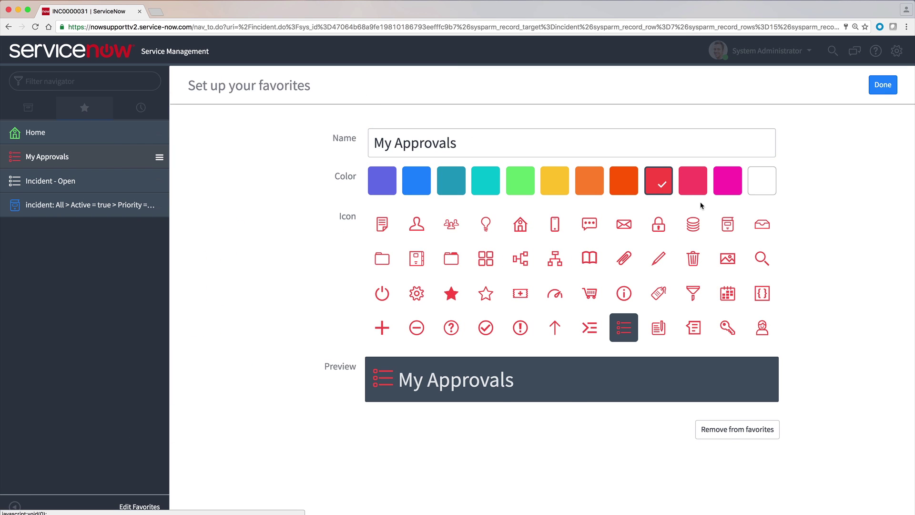
{"action": "left_click", "coordinate": [770, 230]}
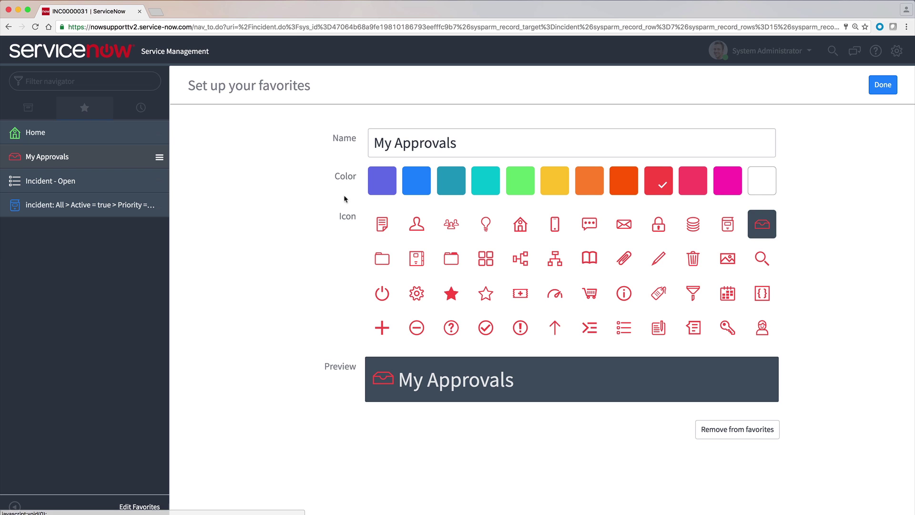
{"action": "left_click_drag", "start_coordinate": [158, 157], "coordinate": [145, 194]}
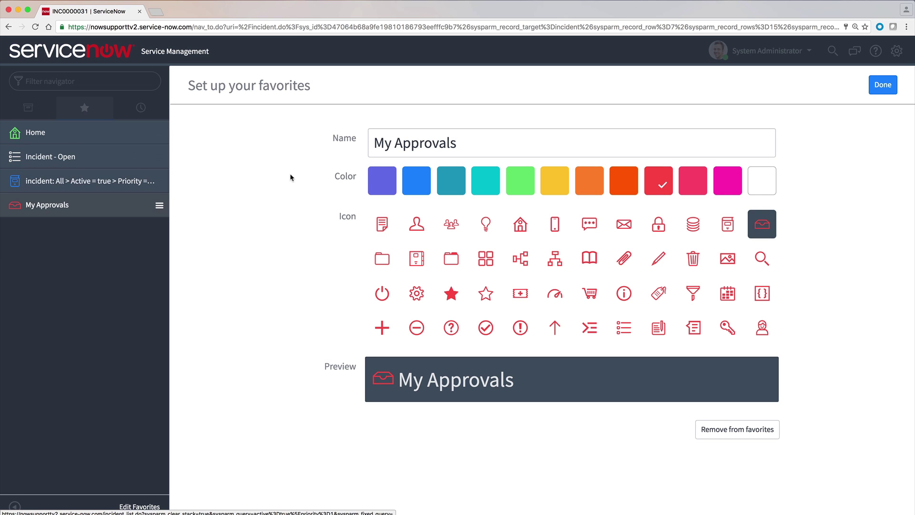
{"action": "left_click", "coordinate": [878, 88]}
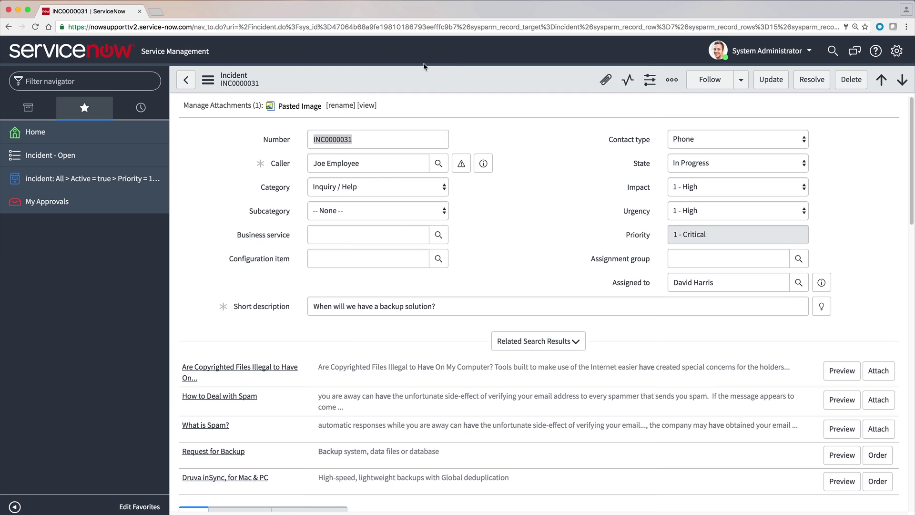
Reopen the Software group record from the navigator's History list.
{"action": "left_click", "coordinate": [156, 106]}
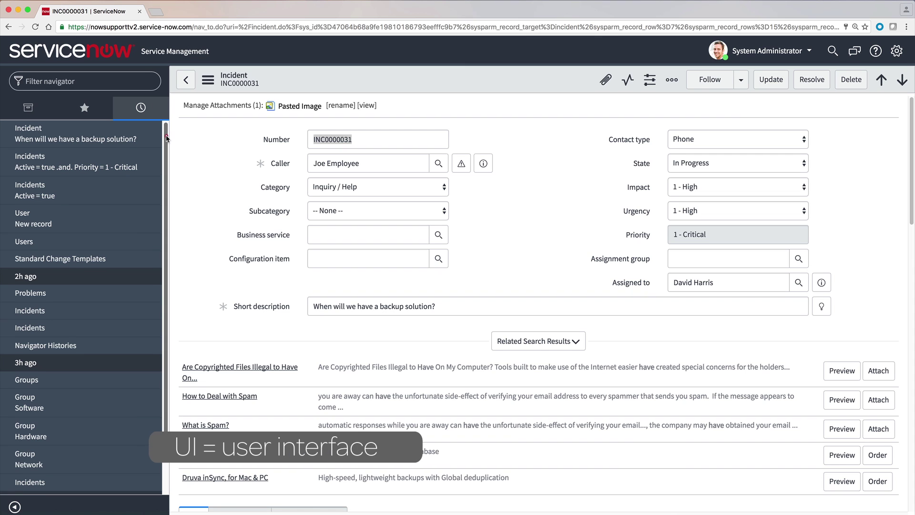
{"action": "scroll", "coordinate": [167, 169], "scroll_direction": "down", "scroll_amount": 2}
{"action": "scroll", "coordinate": [166, 170], "scroll_direction": "down", "scroll_amount": 1}
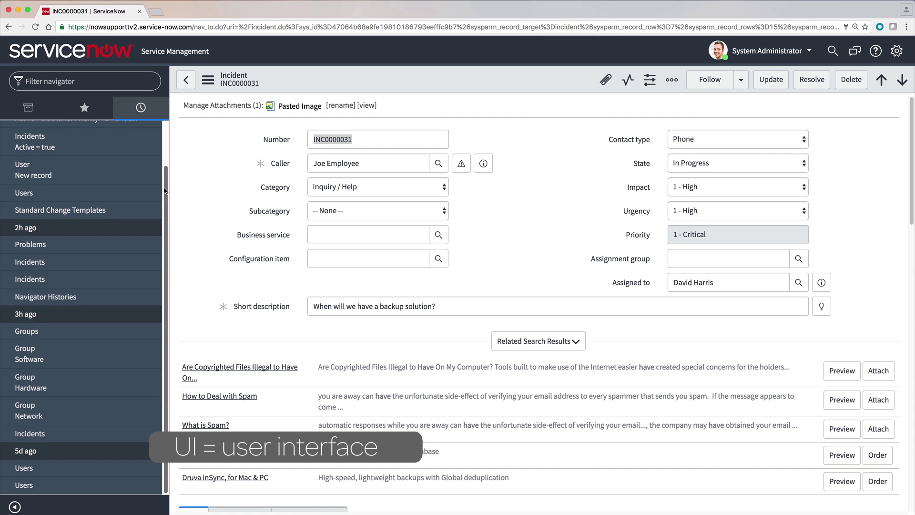
{"action": "scroll", "coordinate": [165, 191], "scroll_direction": "up", "scroll_amount": 3}
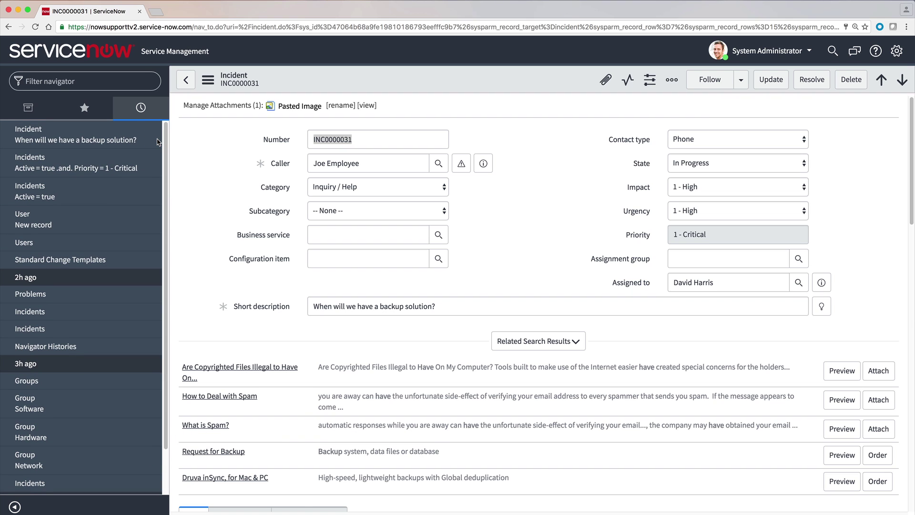
{"action": "left_click", "coordinate": [92, 404]}
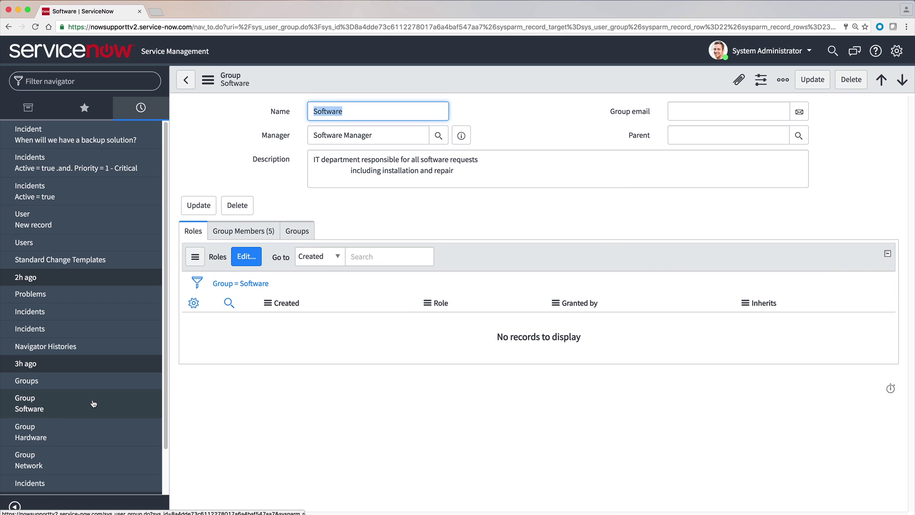